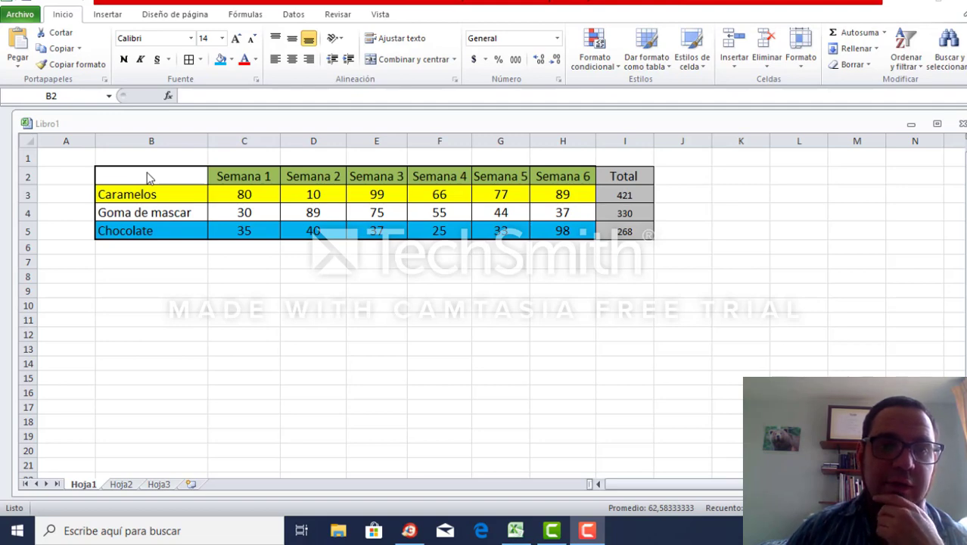
- Select the product names and Semana 1–6 figures in B2:H5 and bring up the Insertar chart options
{"action": "left_click", "coordinate": [145, 212]}
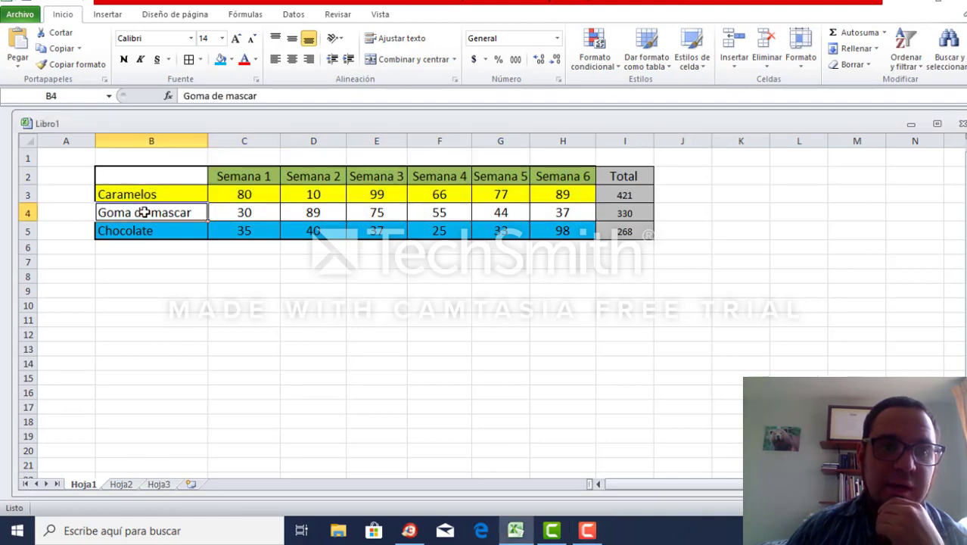
{"action": "left_click", "coordinate": [148, 229]}
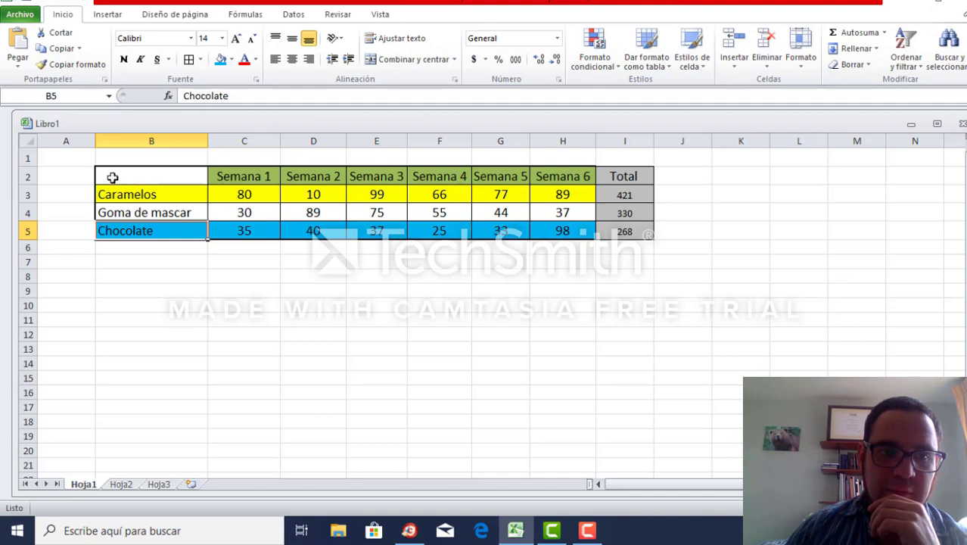
{"action": "mouse_move", "coordinate": [112, 180]}
{"action": "left_mouse_down"}
{"action": "mouse_move", "coordinate": [133, 225]}
{"action": "mouse_move", "coordinate": [559, 224]}
{"action": "left_mouse_up"}
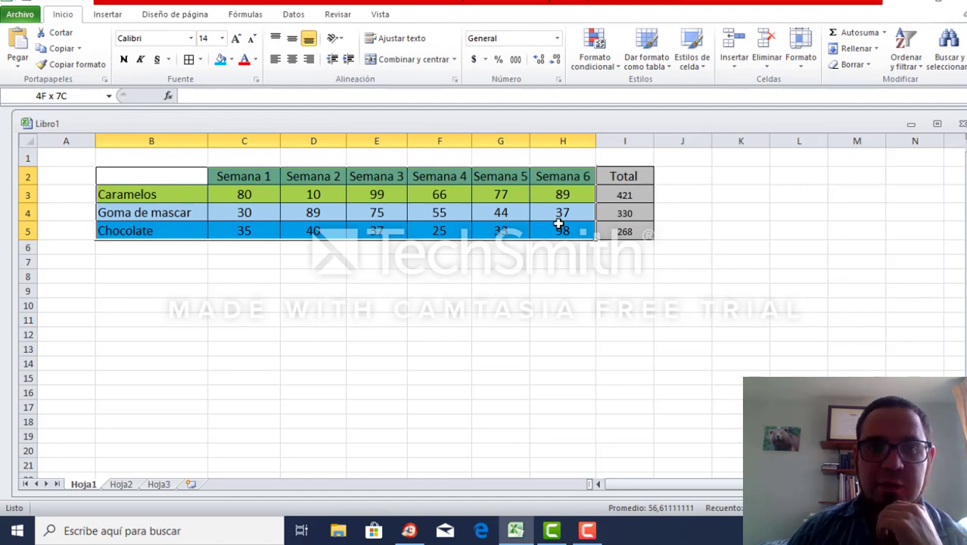
{"action": "left_click", "coordinate": [112, 20]}
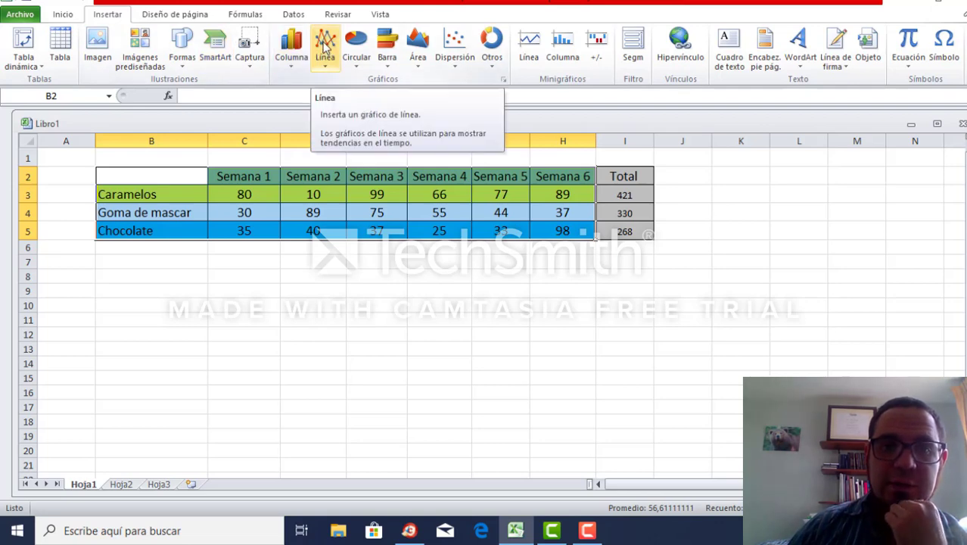
- Insert a basic 2D line chart of Caramelos, Goma de mascar and Chocolate, then move it lower
{"action": "left_click", "coordinate": [325, 47]}
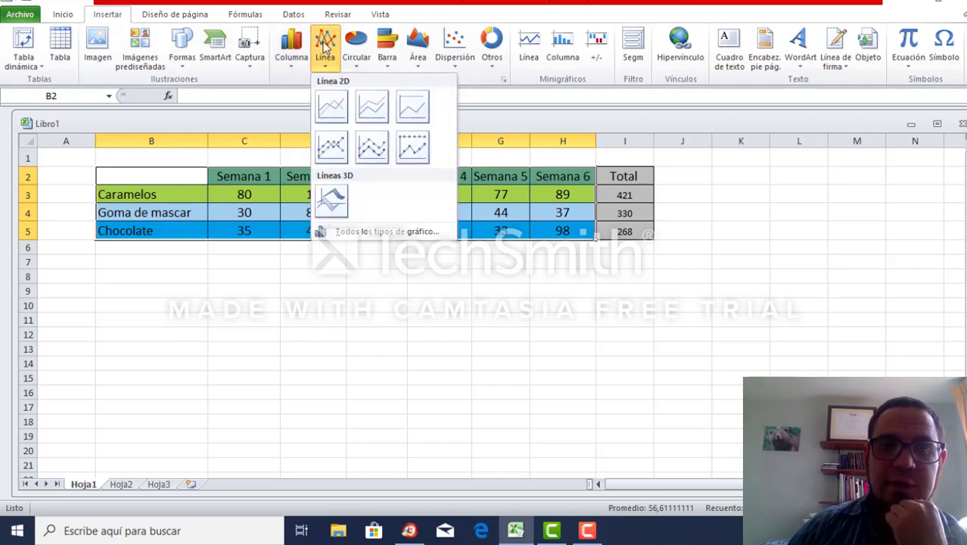
{"action": "left_click", "coordinate": [332, 103]}
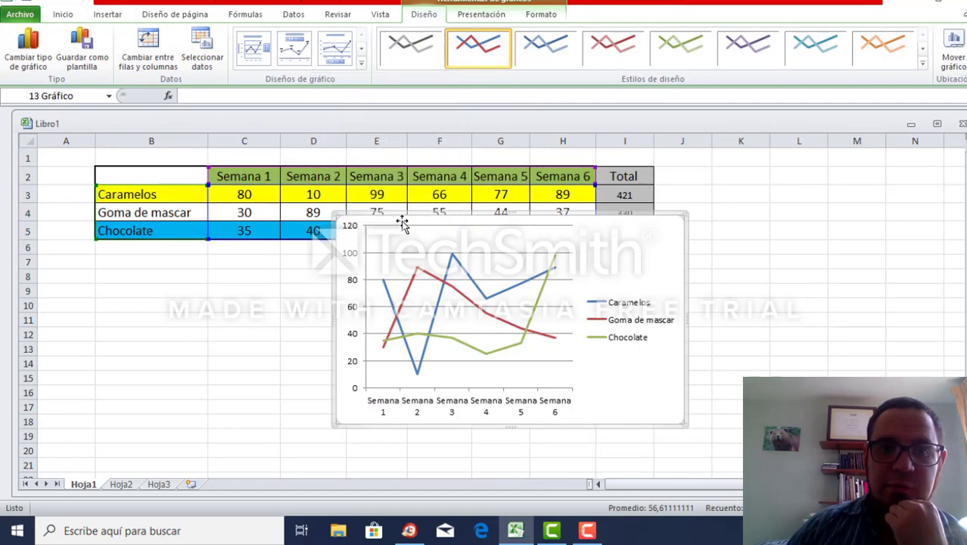
{"action": "mouse_move", "coordinate": [333, 218]}
{"action": "left_mouse_down"}
{"action": "mouse_move", "coordinate": [282, 167]}
{"action": "mouse_move", "coordinate": [190, 121]}
{"action": "left_mouse_up"}
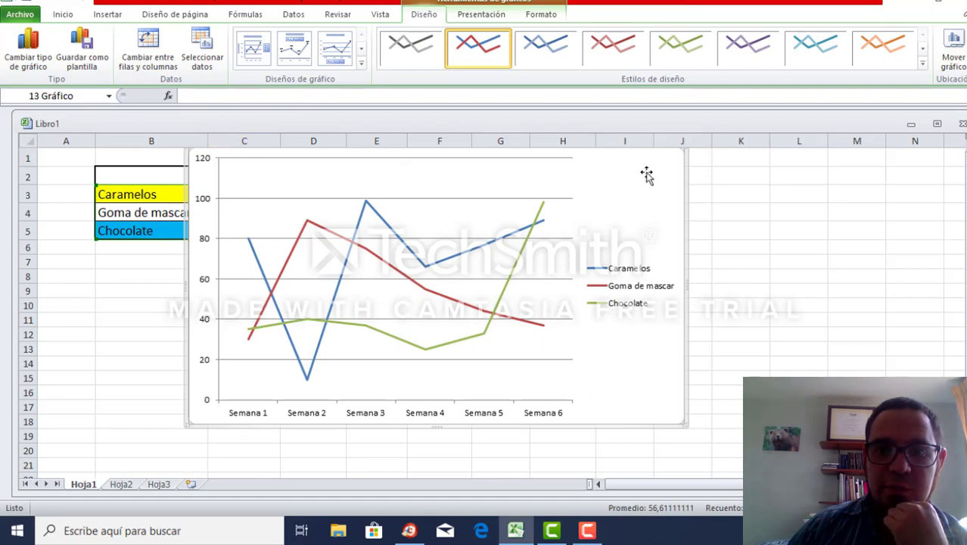
{"action": "left_click_drag", "start_coordinate": [645, 173], "coordinate": [639, 202]}
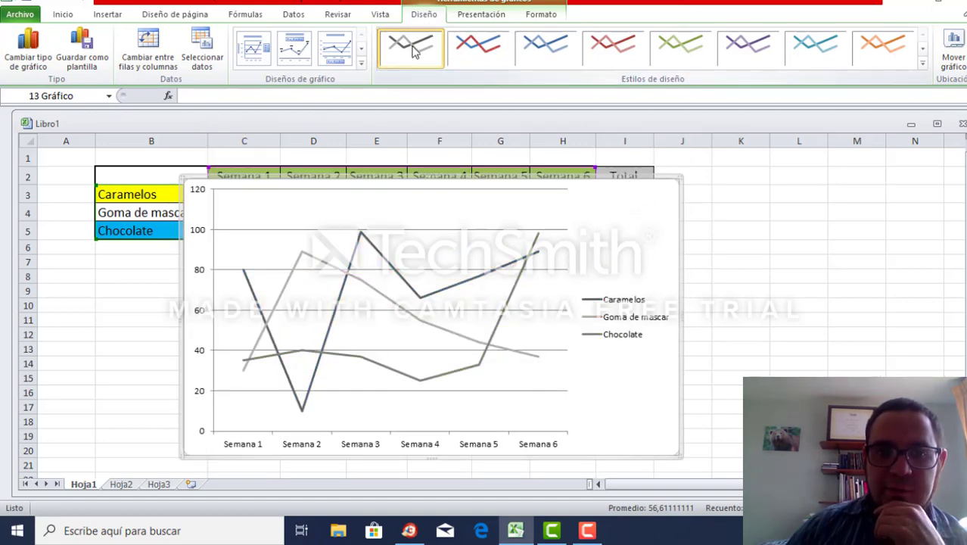
{"action": "left_click", "coordinate": [545, 47]}
{"action": "left_click", "coordinate": [609, 47]}
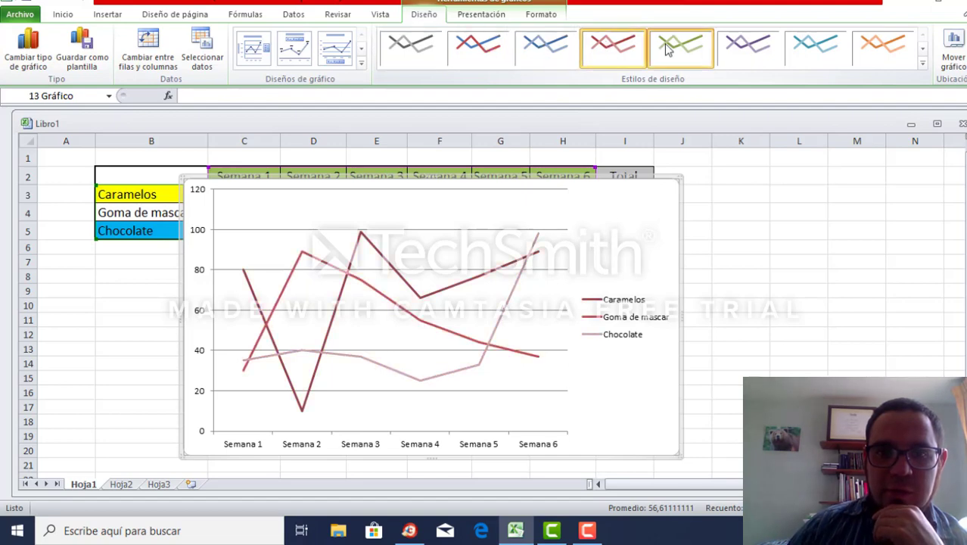
{"action": "left_click", "coordinate": [679, 46]}
{"action": "left_click", "coordinate": [751, 35]}
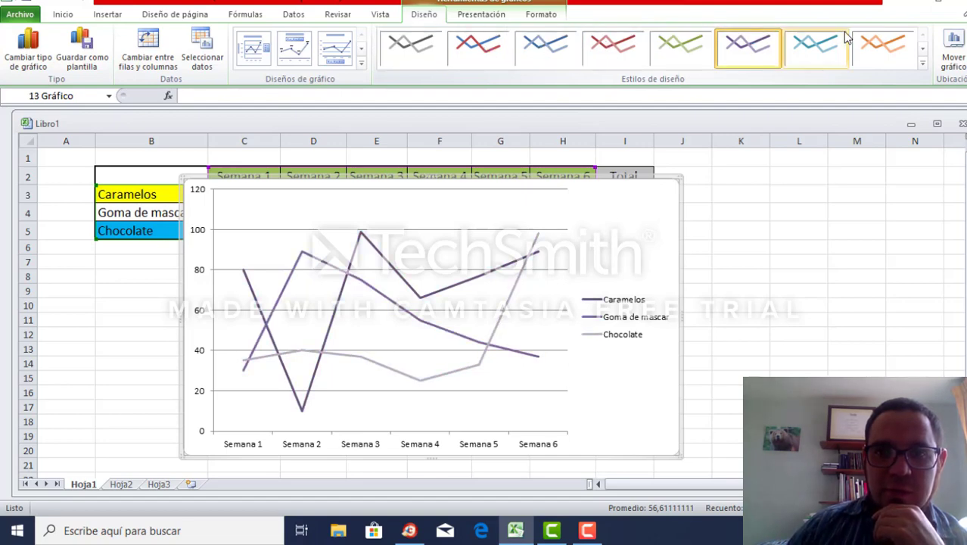
{"action": "left_click", "coordinate": [485, 60]}
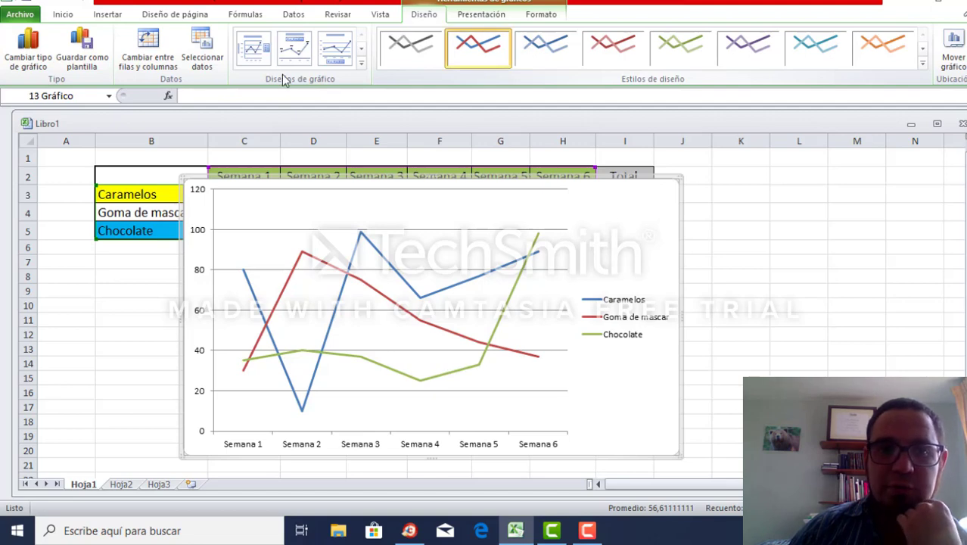
- Compare chart layouts and apply the one with titles and a data table beneath the chart
{"action": "left_click", "coordinate": [361, 47]}
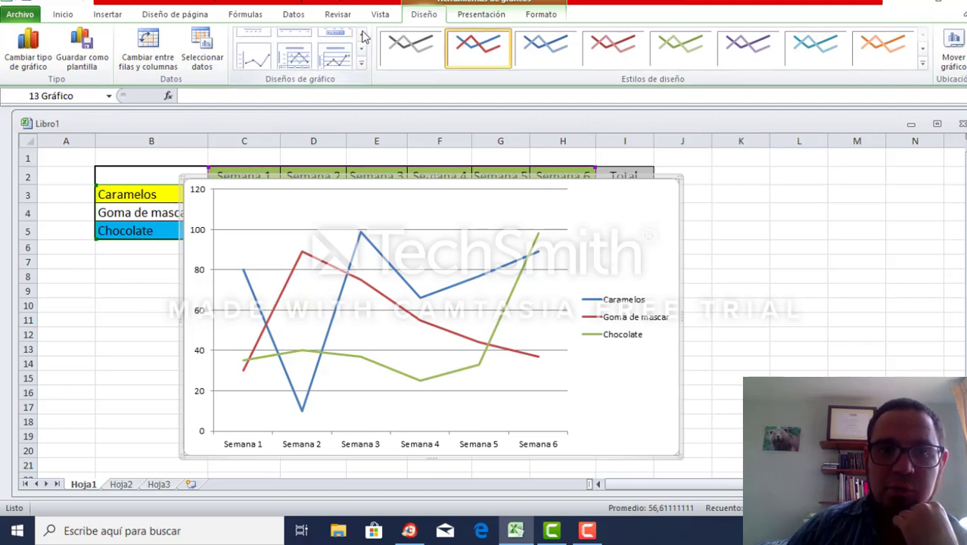
{"action": "left_click", "coordinate": [363, 38]}
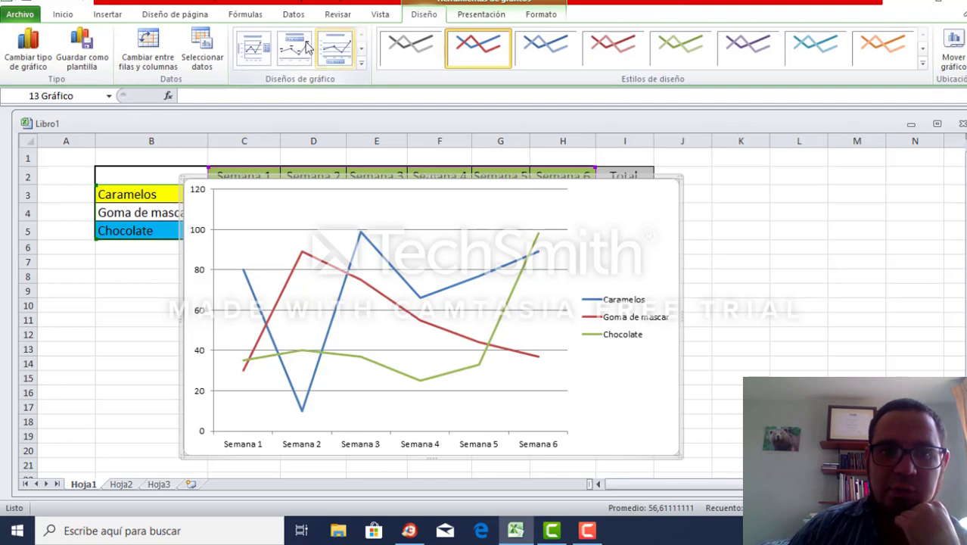
{"action": "left_click", "coordinate": [257, 53]}
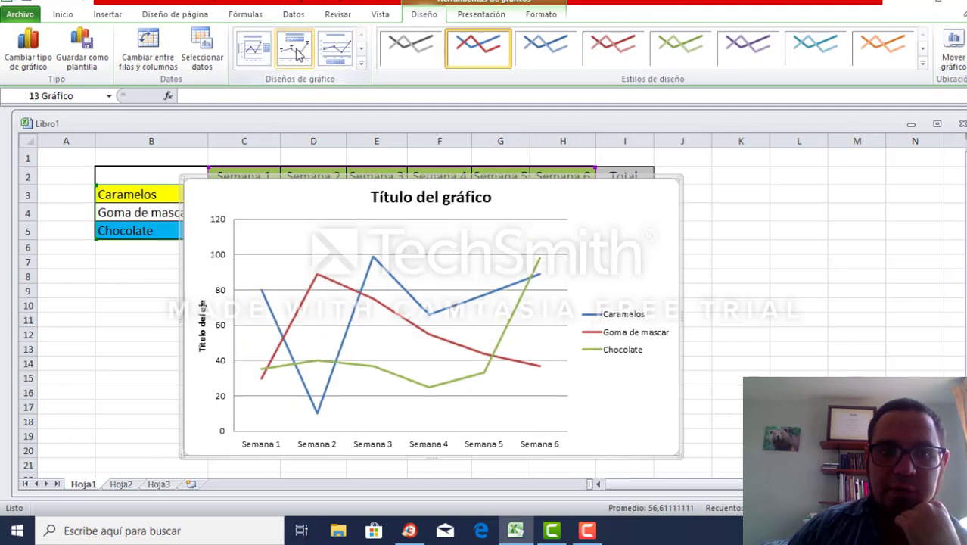
{"action": "left_click", "coordinate": [297, 55]}
{"action": "left_click", "coordinate": [254, 49]}
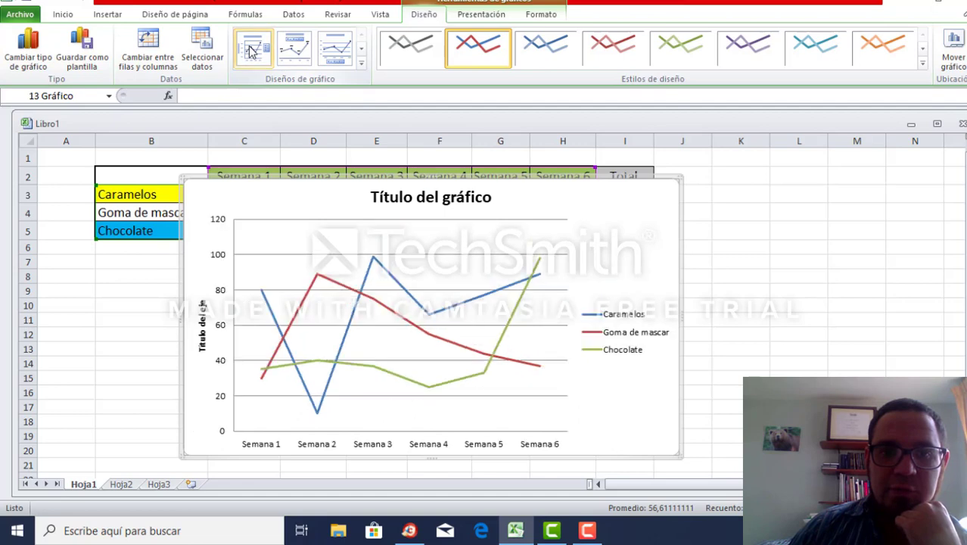
{"action": "left_click", "coordinate": [301, 51]}
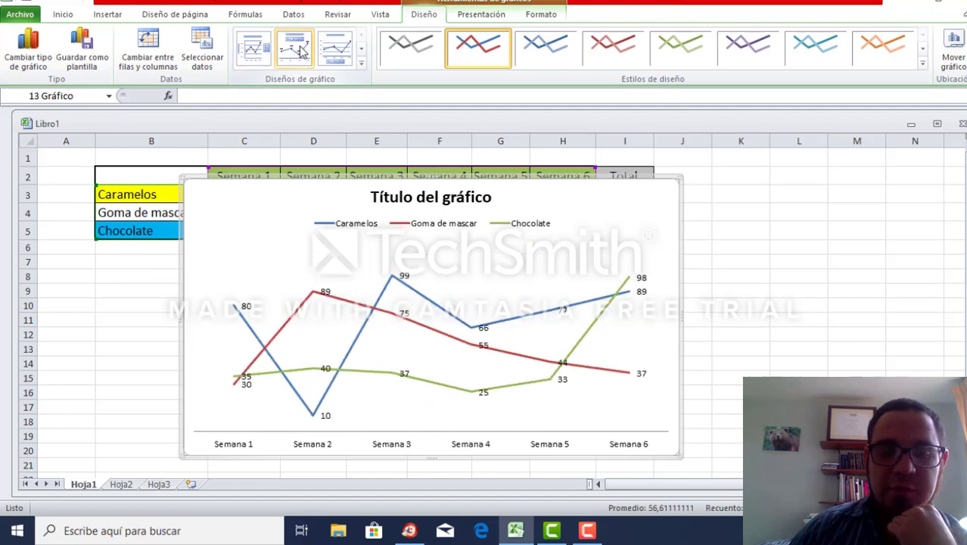
{"action": "left_click", "coordinate": [331, 57]}
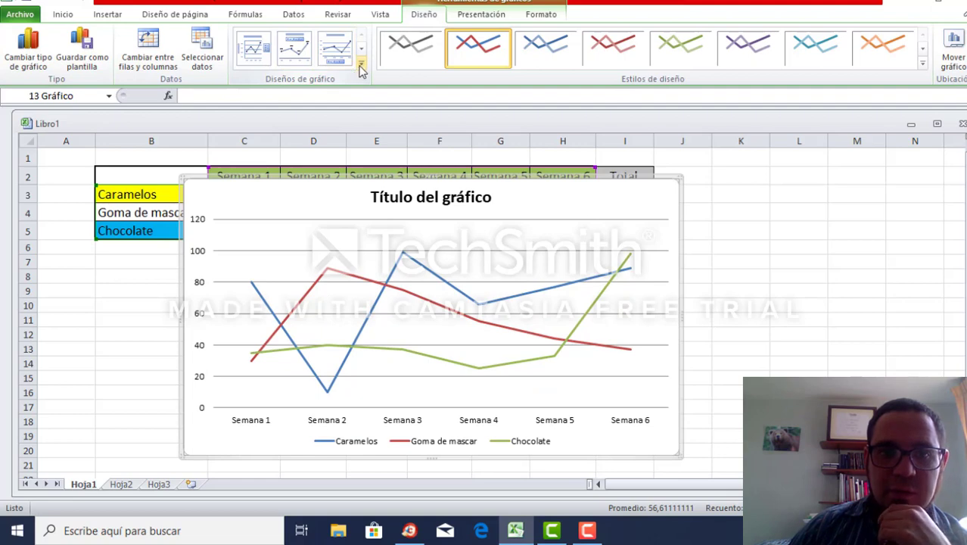
{"action": "left_click", "coordinate": [361, 64]}
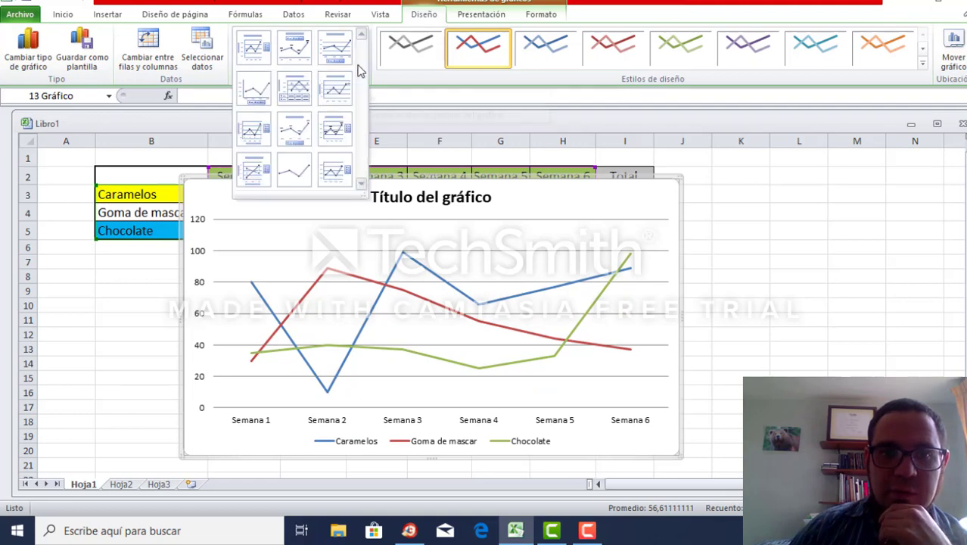
{"action": "left_click", "coordinate": [296, 92]}
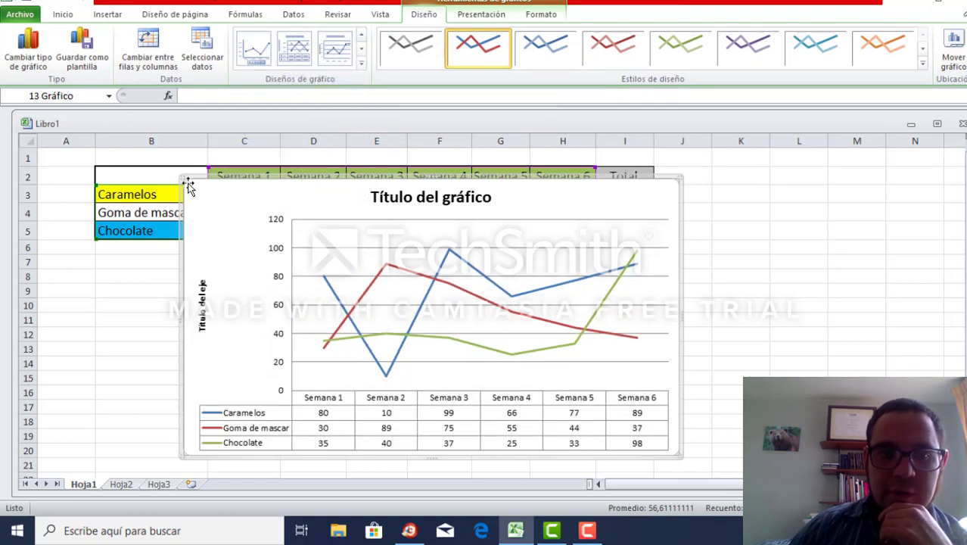
- Nudge the line chart up and left so its top is level with row 1
{"action": "left_click_drag", "start_coordinate": [186, 182], "coordinate": [181, 158]}
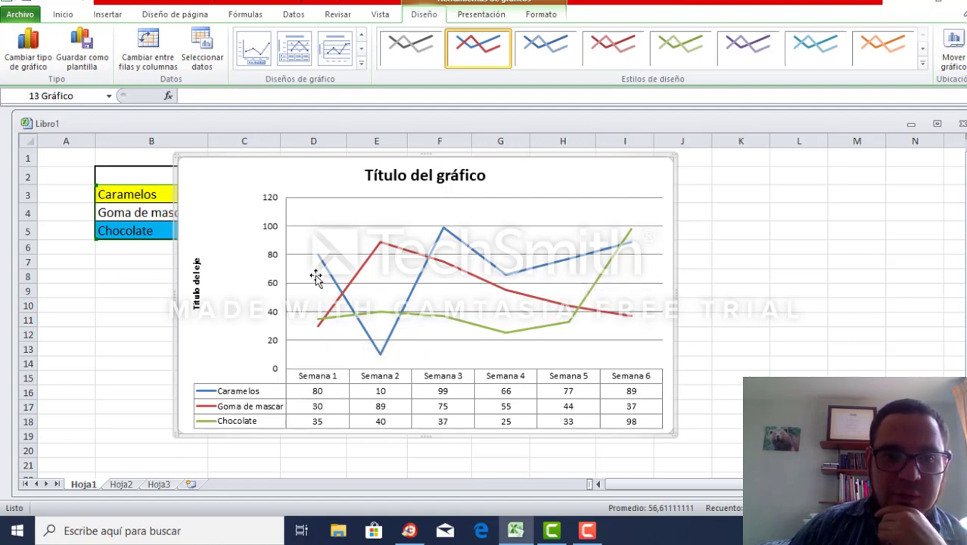
- Bring up the shortcut actions for the line chart
{"action": "mouse_move", "coordinate": [328, 277]}
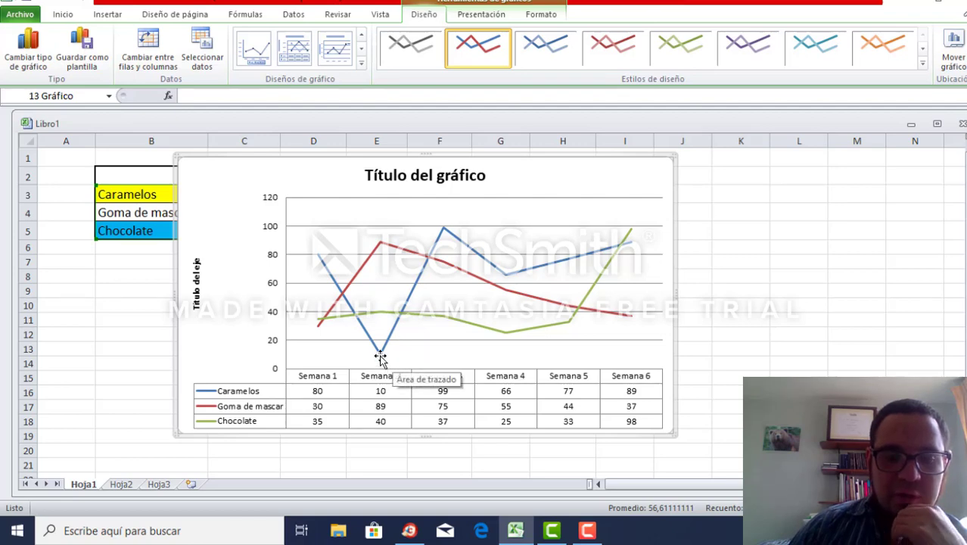
{"action": "mouse_move", "coordinate": [380, 354]}
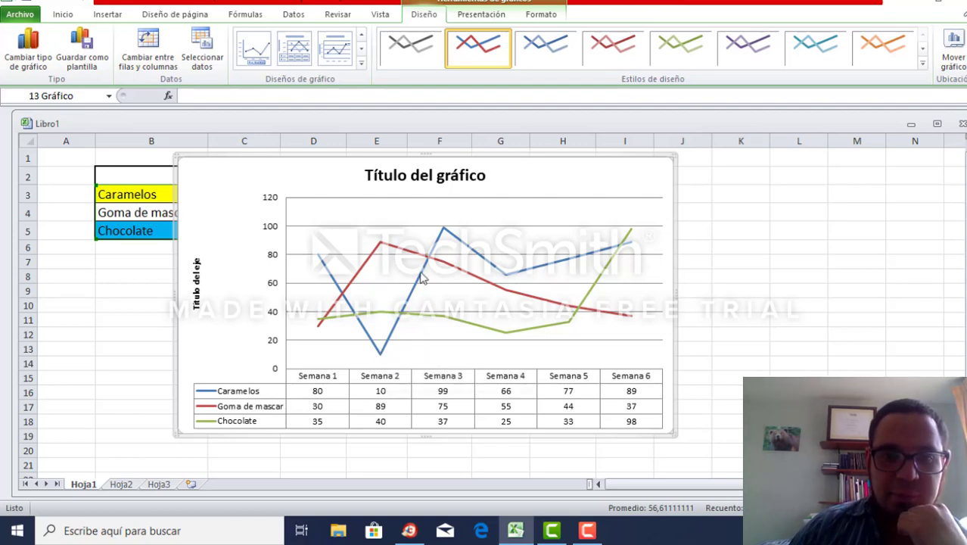
{"action": "mouse_move", "coordinate": [444, 230]}
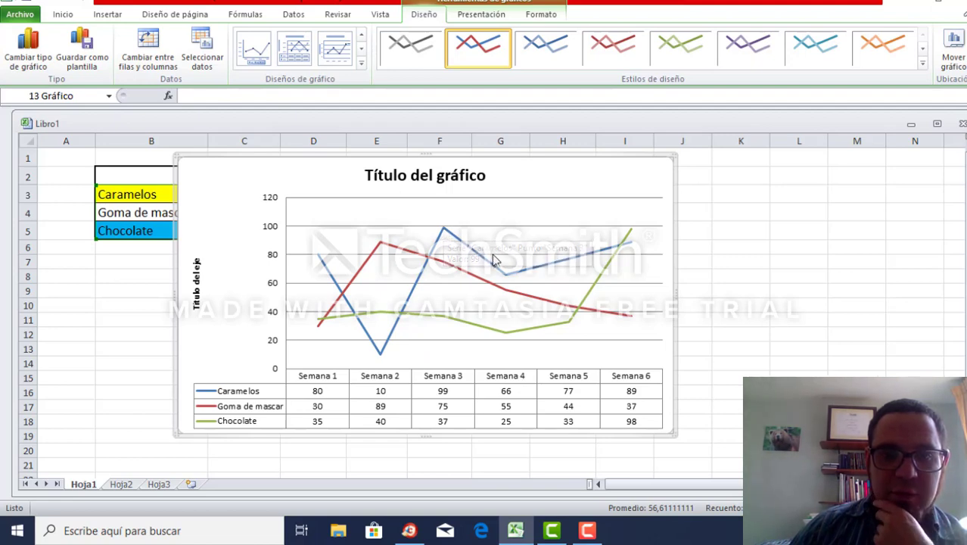
{"action": "mouse_move", "coordinate": [482, 256]}
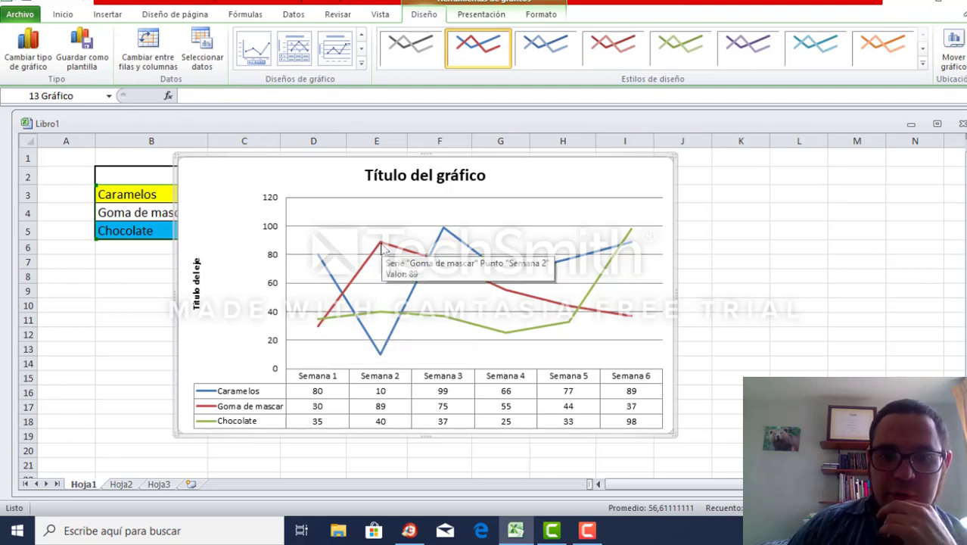
{"action": "mouse_move", "coordinate": [388, 251]}
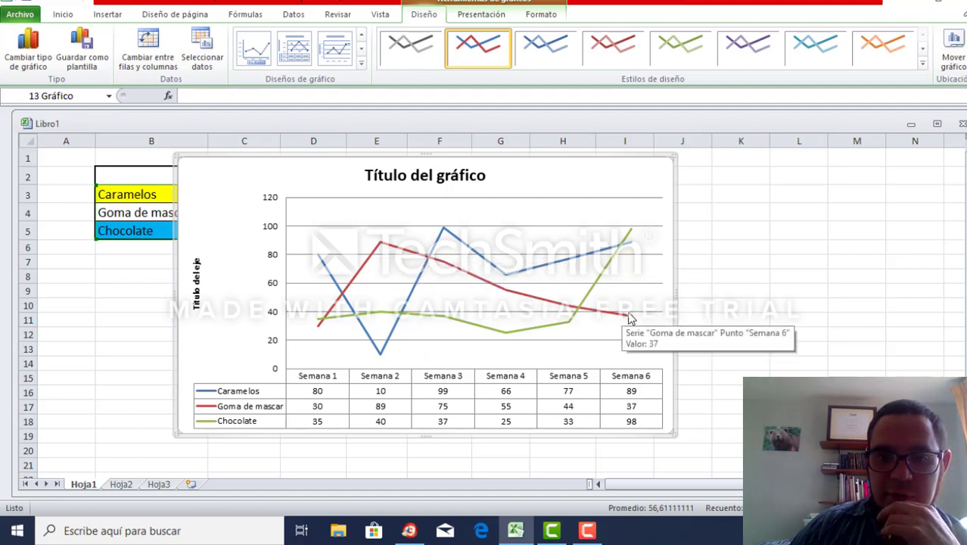
{"action": "mouse_move", "coordinate": [629, 317]}
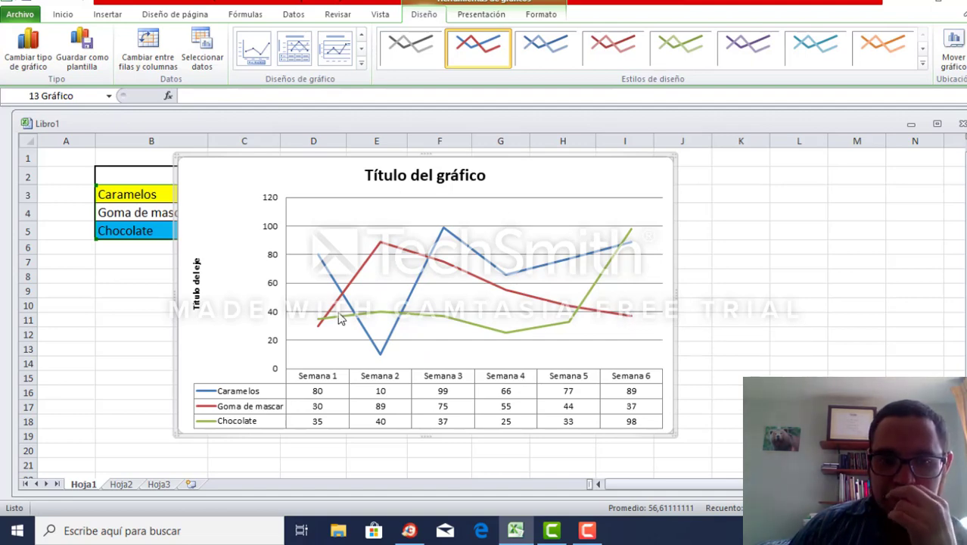
{"action": "mouse_move", "coordinate": [339, 320]}
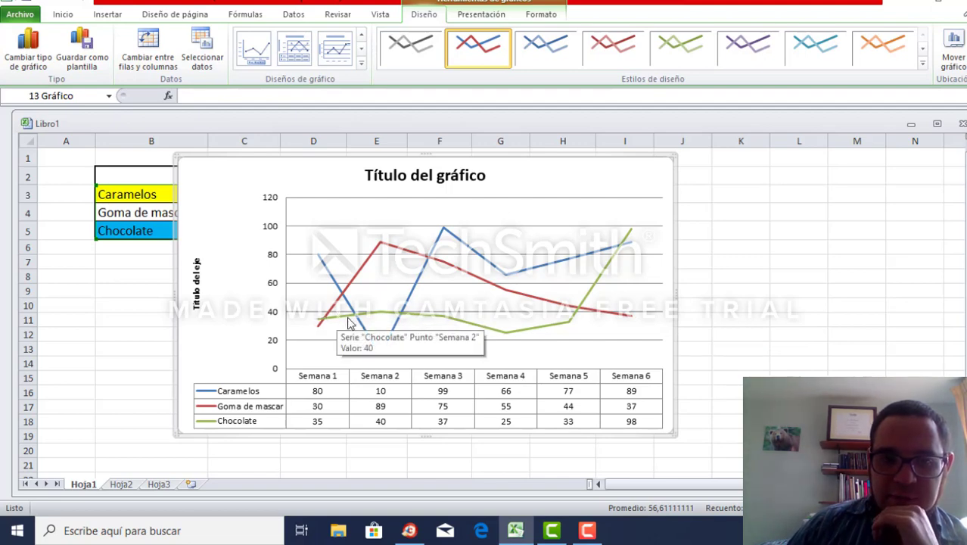
{"action": "mouse_move", "coordinate": [508, 332]}
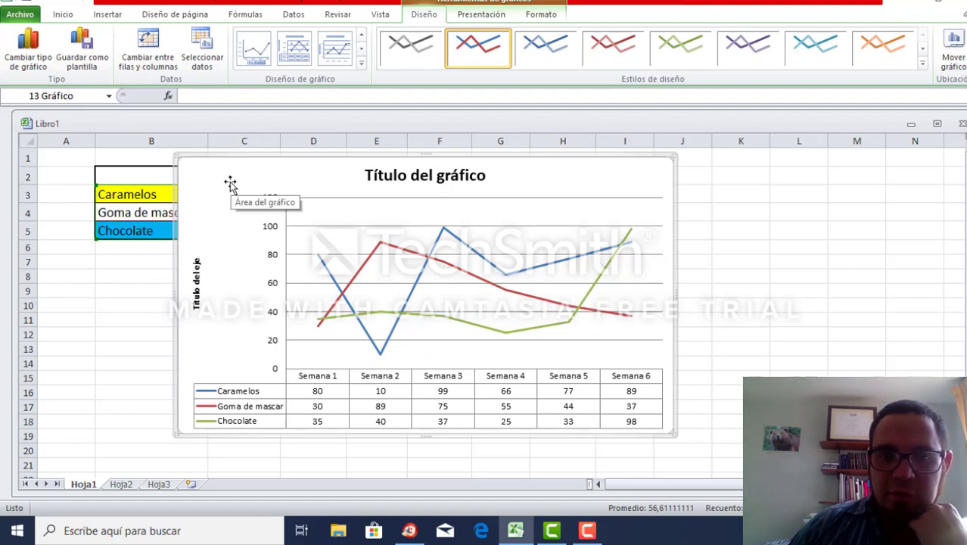
{"action": "right_click", "coordinate": [192, 171]}
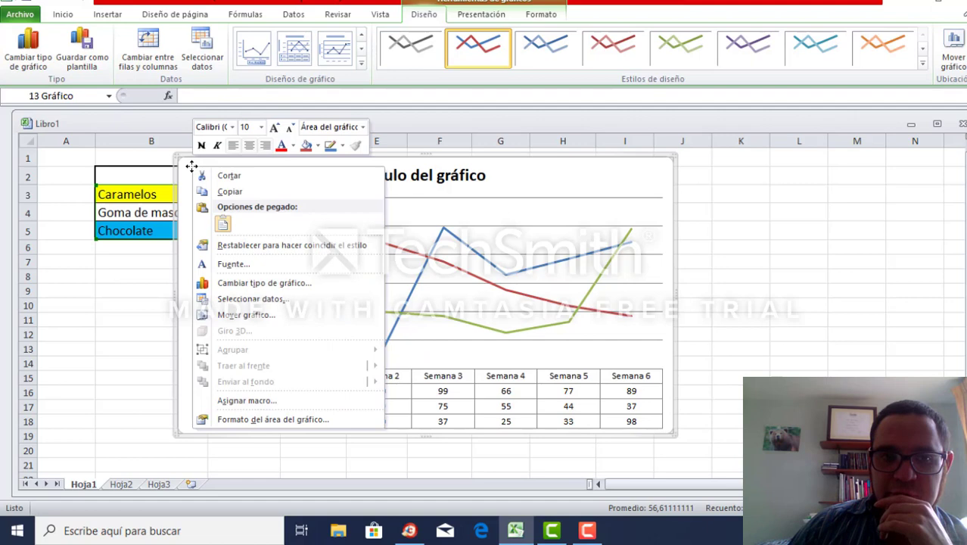
- Cut the line chart off the sheet and check the Total formulas in column I
{"action": "left_click", "coordinate": [242, 177]}
{"action": "left_click", "coordinate": [376, 291]}
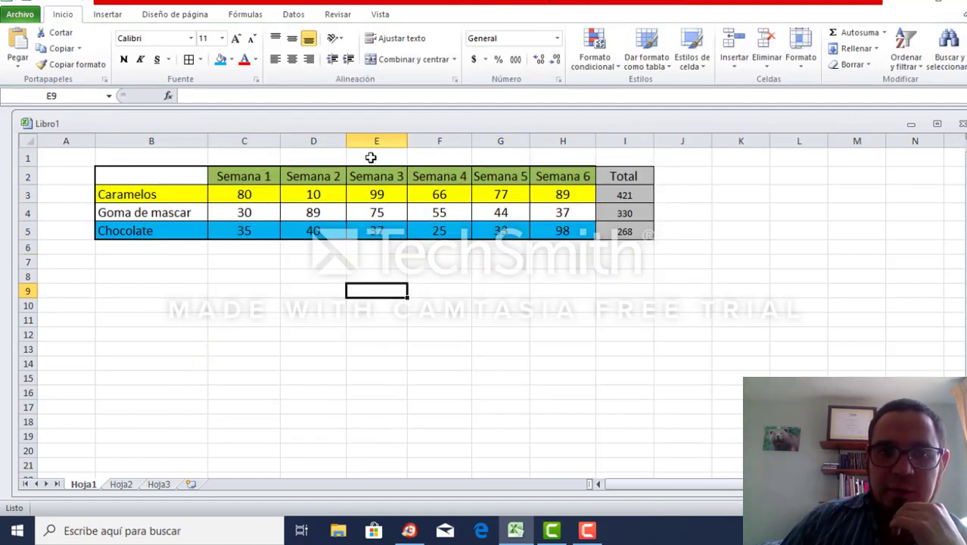
{"action": "left_click", "coordinate": [639, 176]}
{"action": "left_click", "coordinate": [630, 193]}
{"action": "left_click", "coordinate": [625, 214]}
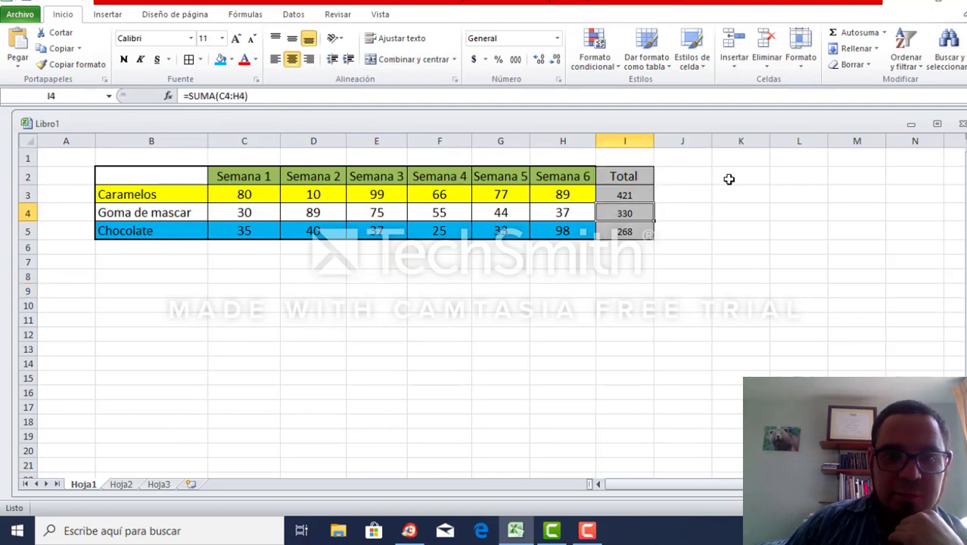
{"action": "left_click", "coordinate": [633, 179]}
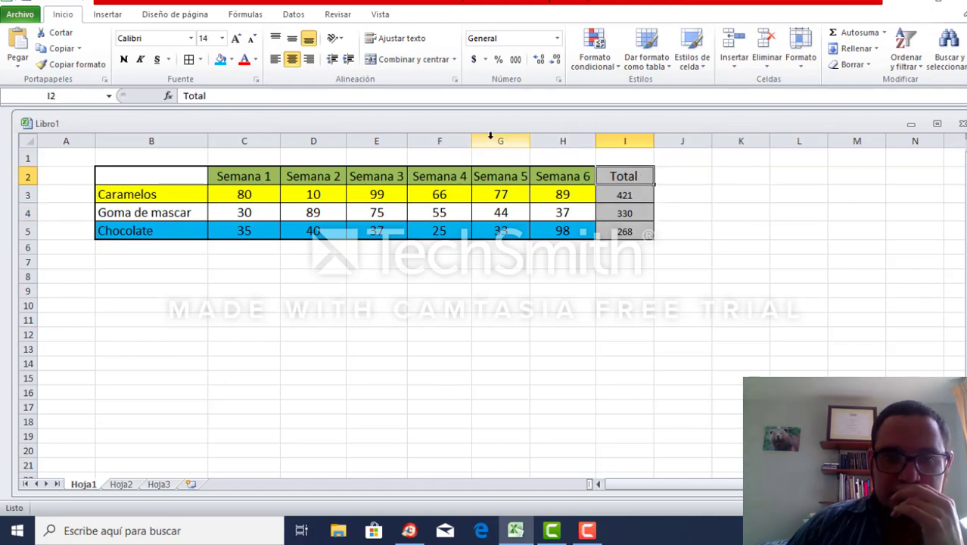
- Move the Total column into column C, accepting the circular reference warning
{"action": "left_click", "coordinate": [625, 138]}
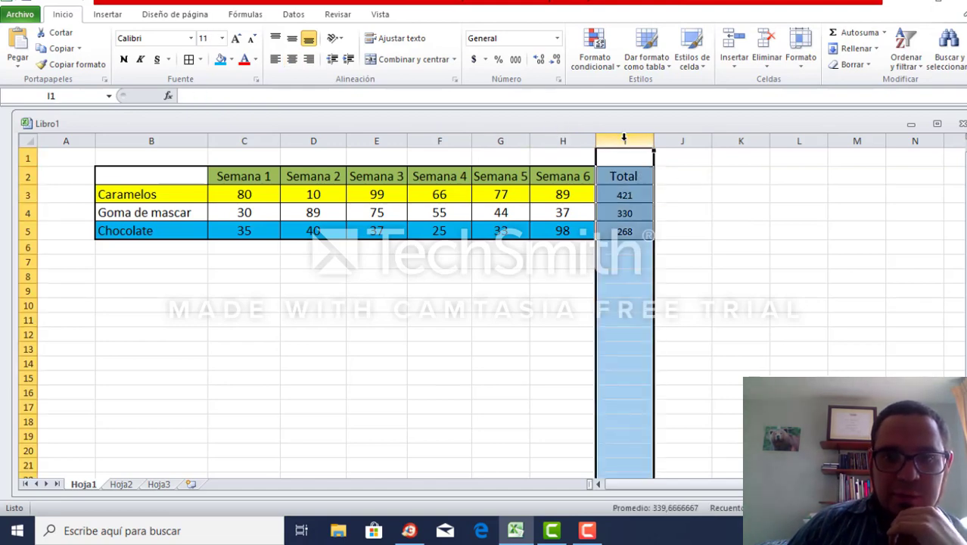
{"action": "right_click", "coordinate": [624, 138]}
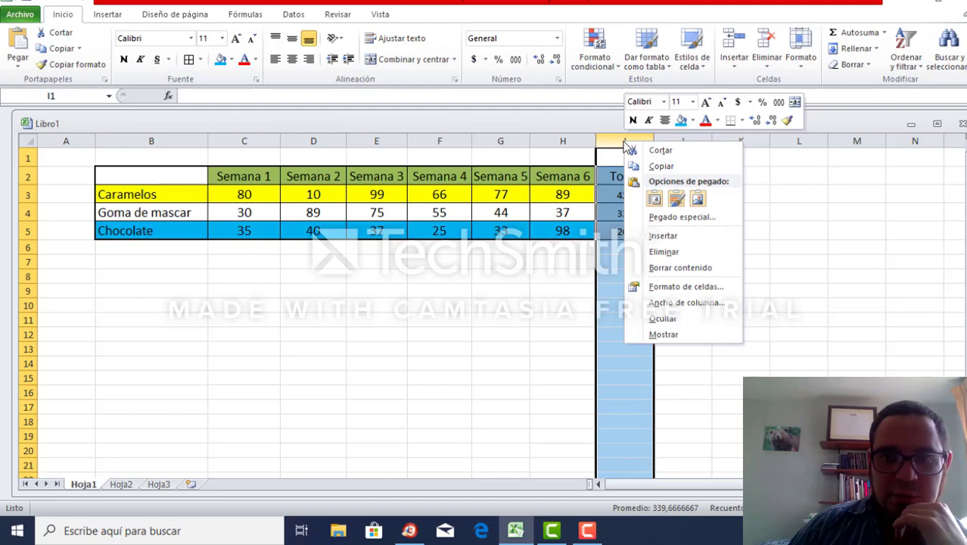
{"action": "left_click", "coordinate": [666, 150]}
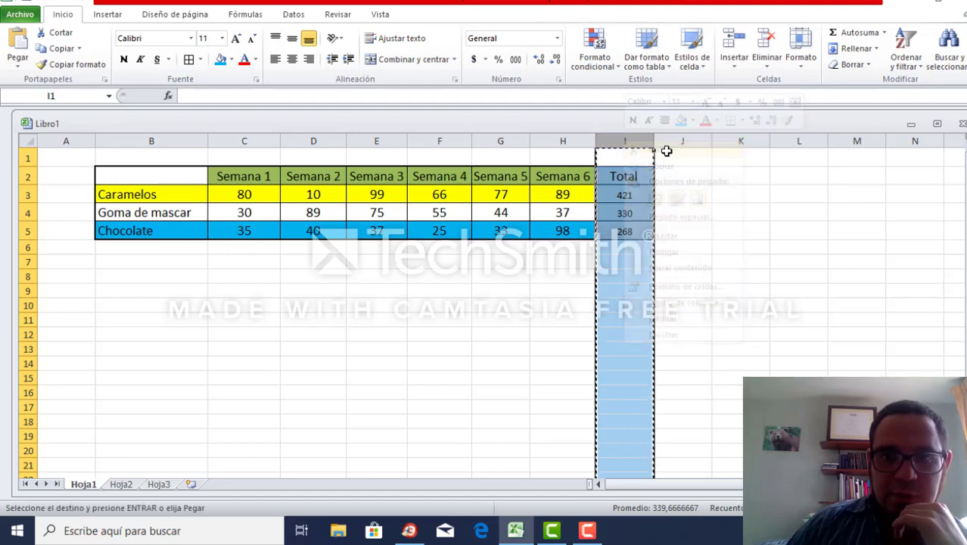
{"action": "left_click", "coordinate": [220, 139]}
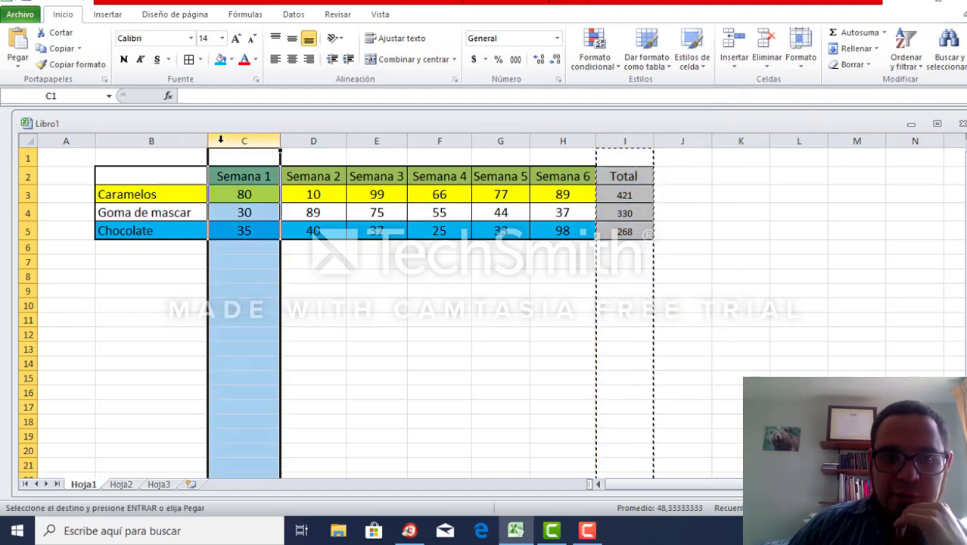
{"action": "right_click", "coordinate": [221, 139]}
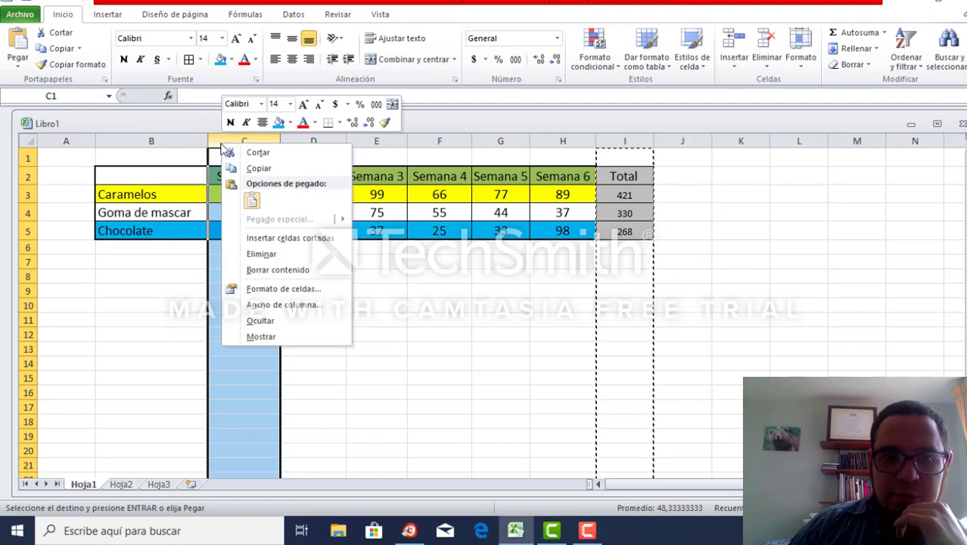
{"action": "left_click", "coordinate": [255, 200]}
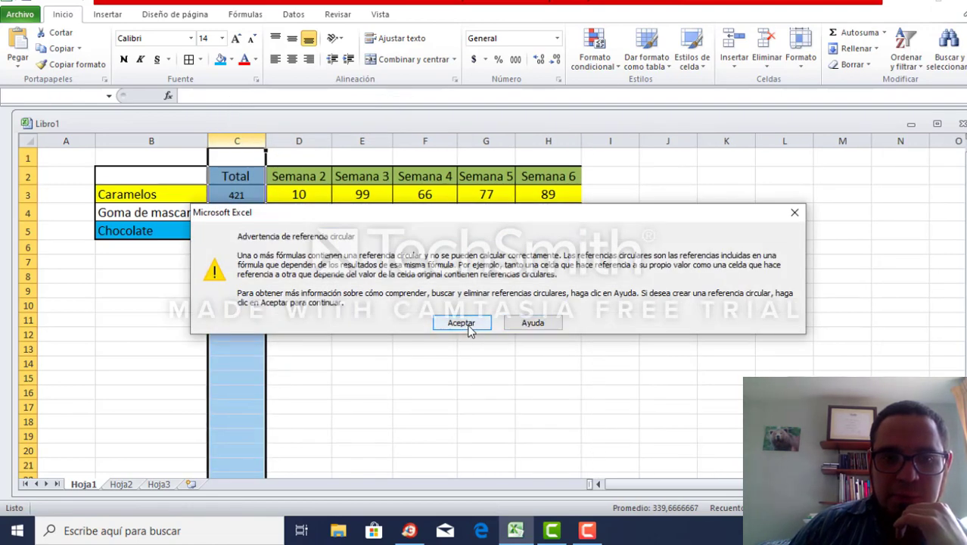
{"action": "left_click", "coordinate": [463, 323]}
{"action": "left_click", "coordinate": [431, 304]}
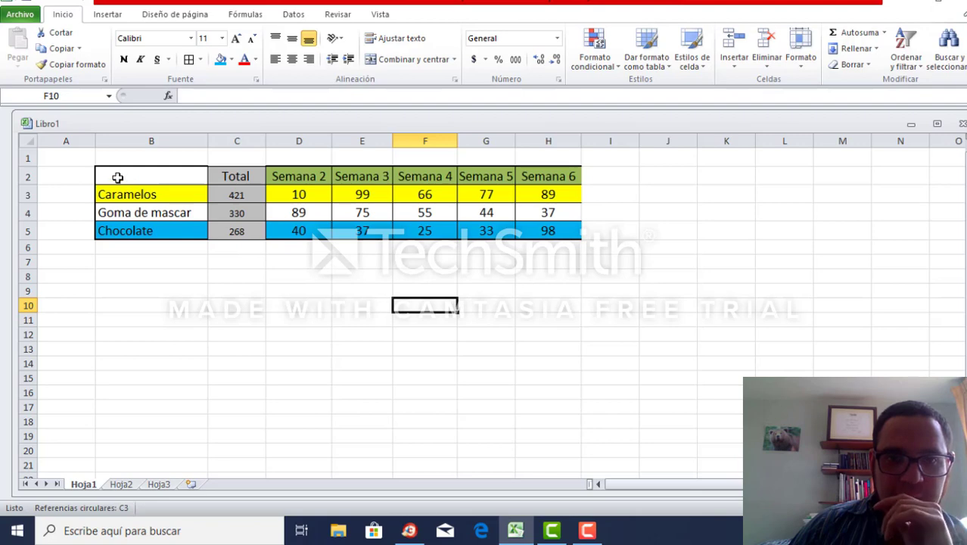
- Select names and totals in B2:C5 and insert a 2D pie chart of the totals
{"action": "left_click_drag", "start_coordinate": [117, 176], "coordinate": [126, 223]}
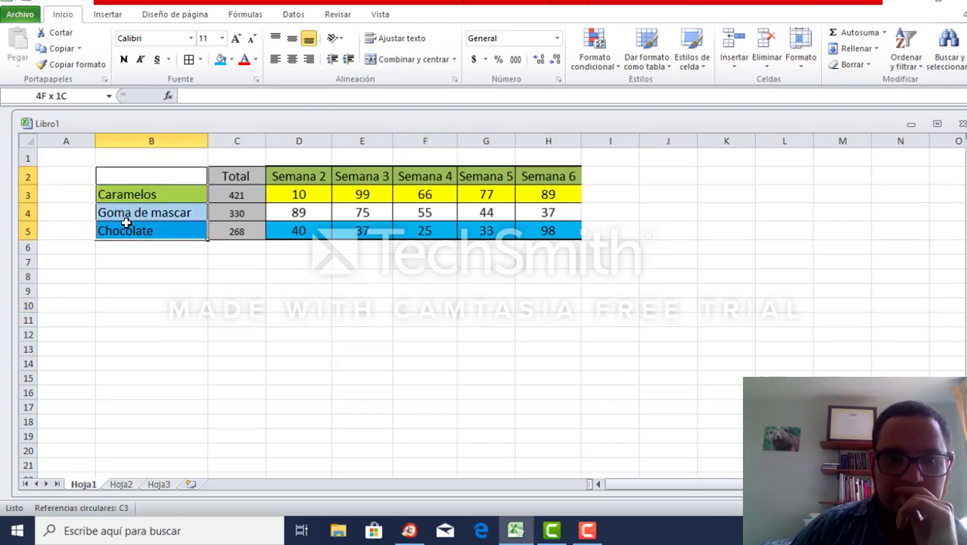
{"action": "left_click_drag", "start_coordinate": [127, 223], "coordinate": [237, 229]}
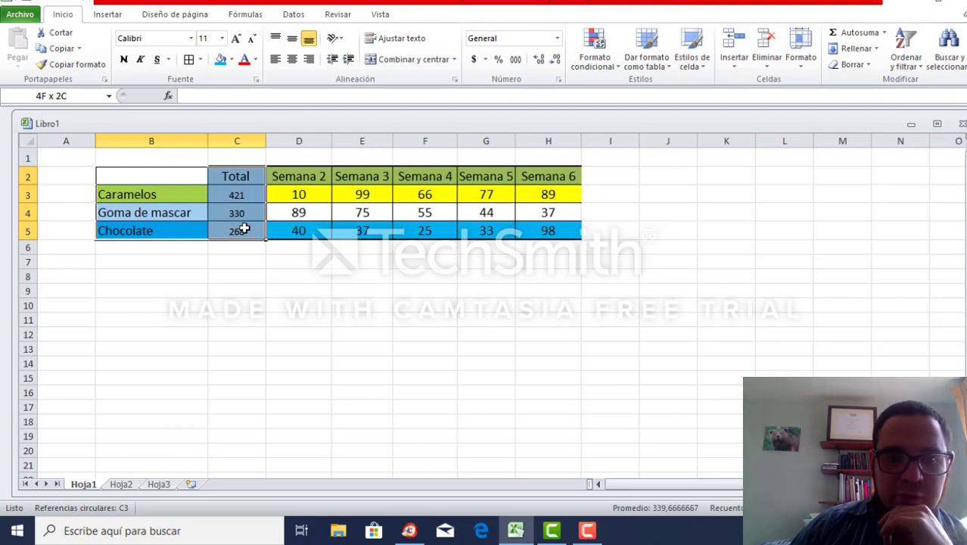
{"action": "left_click_drag", "start_coordinate": [244, 229], "coordinate": [244, 229]}
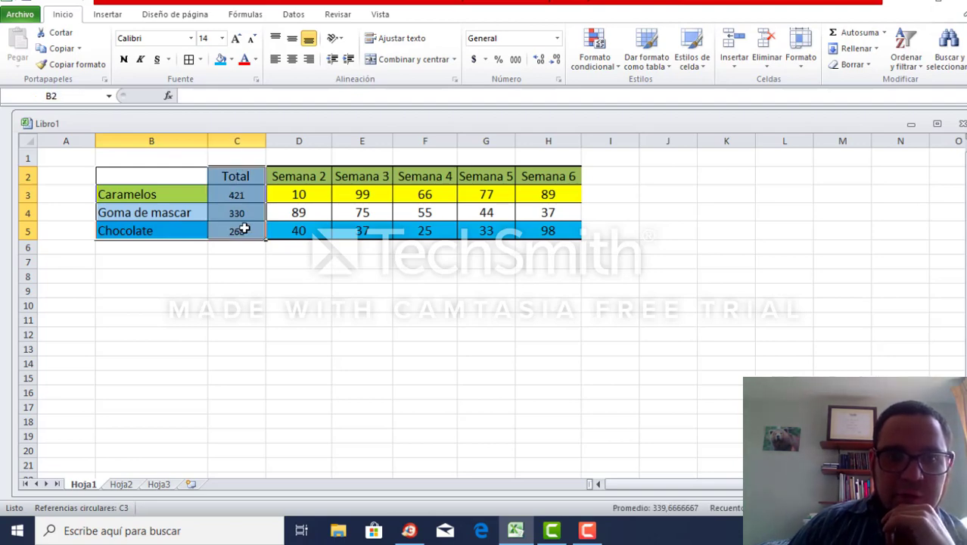
{"action": "left_click", "coordinate": [110, 16]}
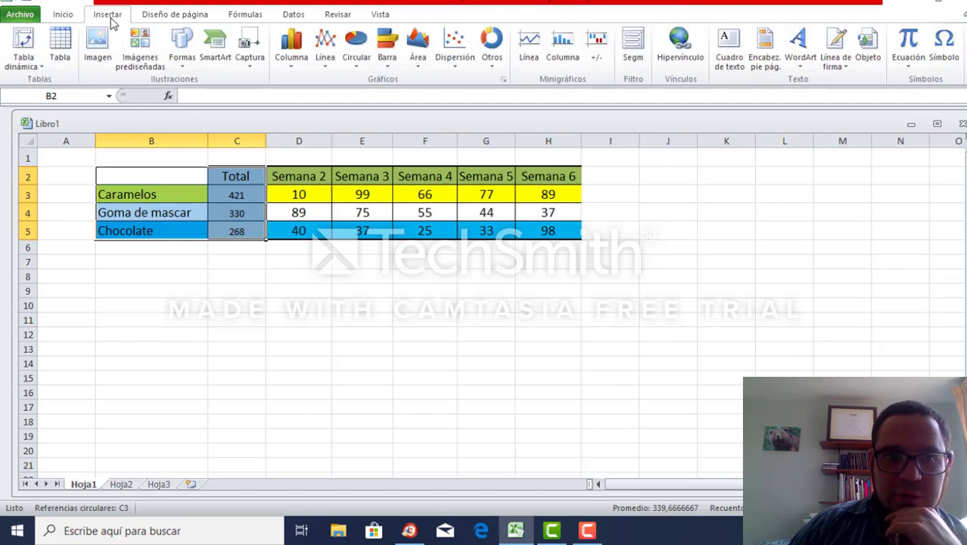
{"action": "left_click", "coordinate": [356, 55]}
{"action": "left_click", "coordinate": [362, 107]}
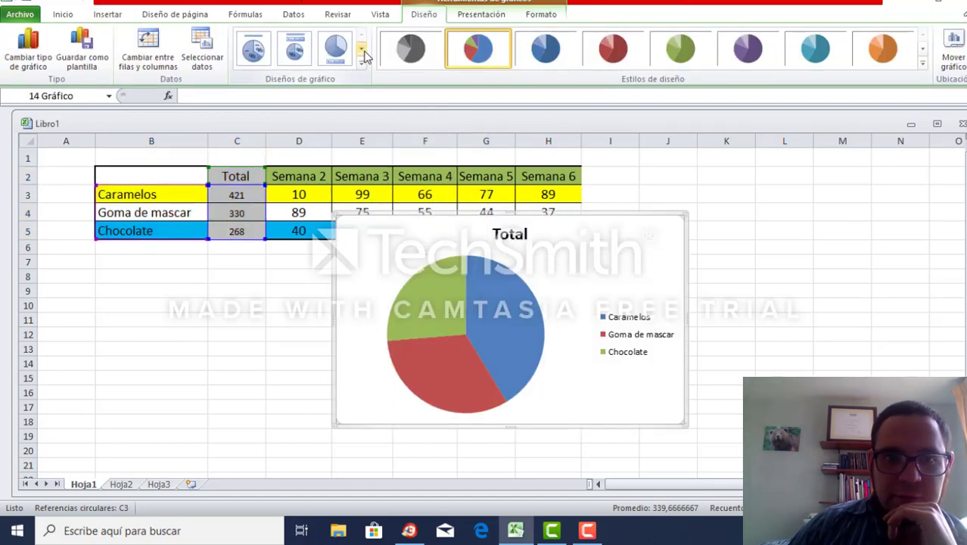
- Compare pie layouts and settle on percentage labels (41%, 33%, 26%) with a right-hand legend
{"action": "left_click", "coordinate": [255, 55]}
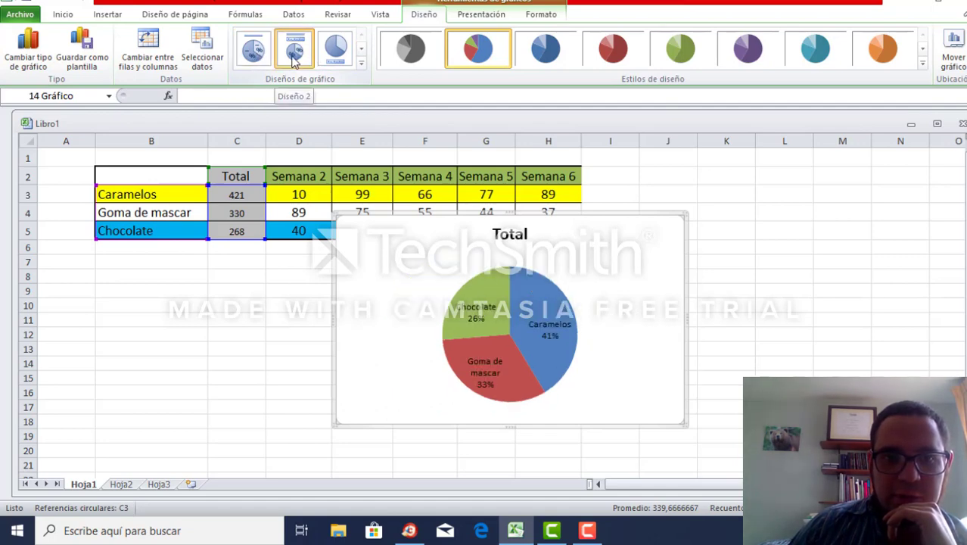
{"action": "left_click", "coordinate": [294, 54]}
{"action": "left_click", "coordinate": [336, 51]}
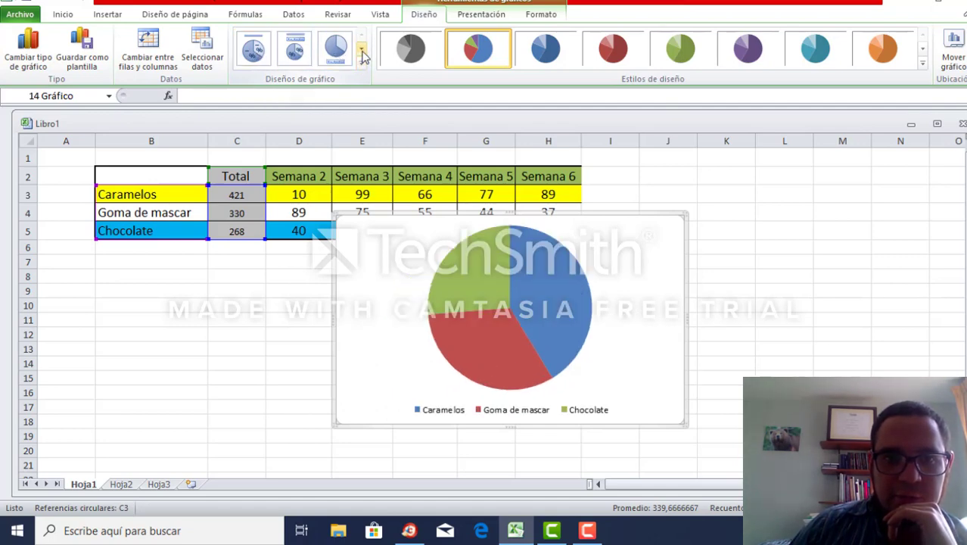
{"action": "left_click", "coordinate": [361, 61]}
{"action": "left_click", "coordinate": [329, 52]}
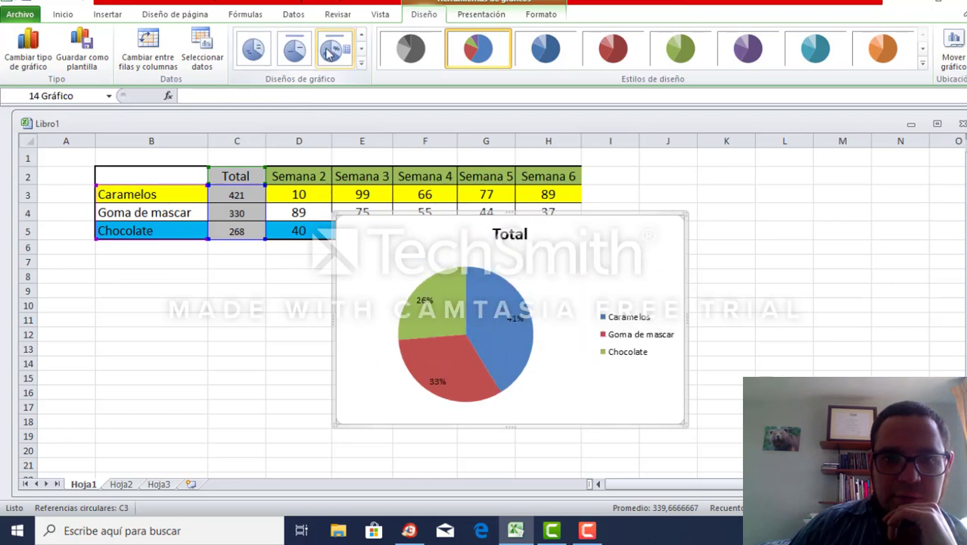
{"action": "left_click", "coordinate": [295, 51]}
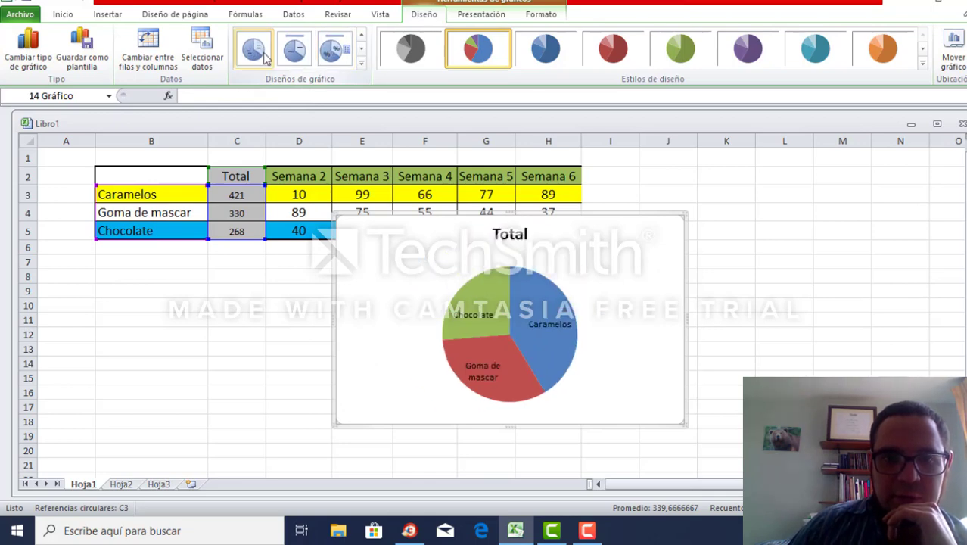
{"action": "left_click", "coordinate": [260, 53]}
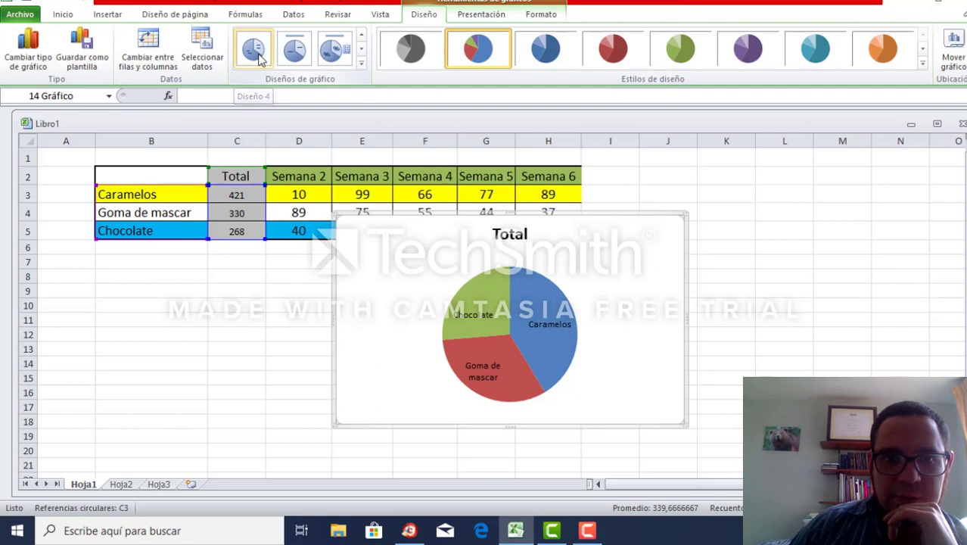
{"action": "left_click", "coordinate": [333, 55]}
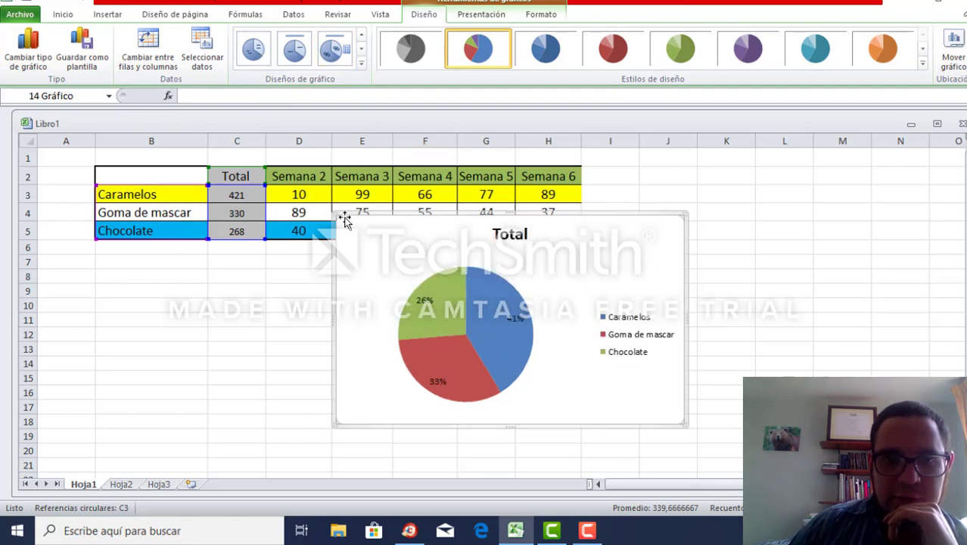
- Enlarge the pie chart and move it right, clear of the product names and Total column
{"action": "left_click_drag", "start_coordinate": [337, 216], "coordinate": [237, 156]}
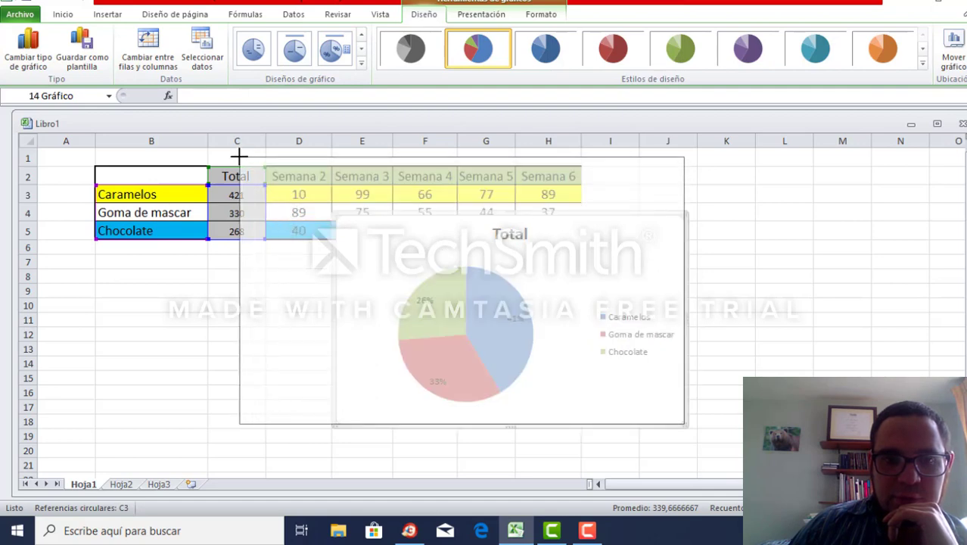
{"action": "left_click_drag", "start_coordinate": [347, 174], "coordinate": [540, 165]}
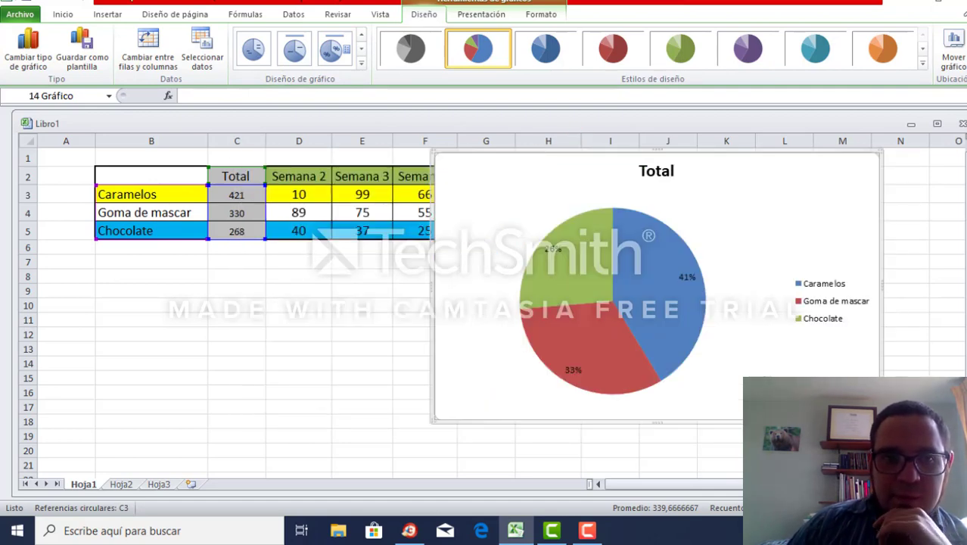
{"action": "left_click", "coordinate": [107, 17]}
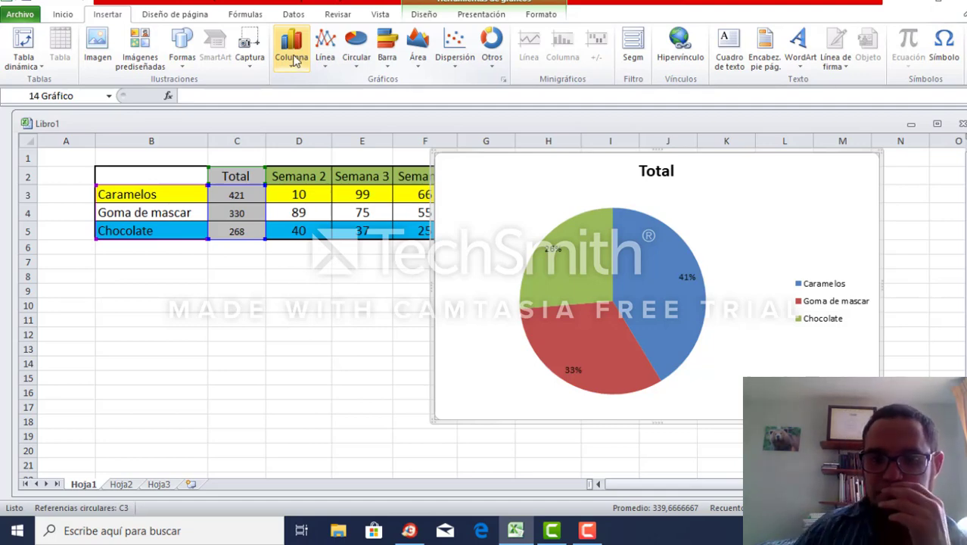
{"action": "left_click", "coordinate": [588, 533]}
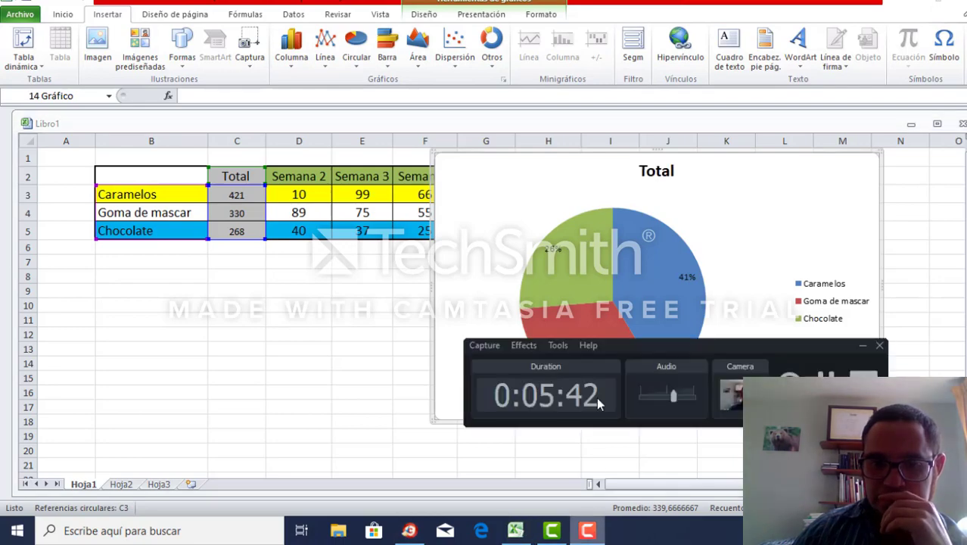